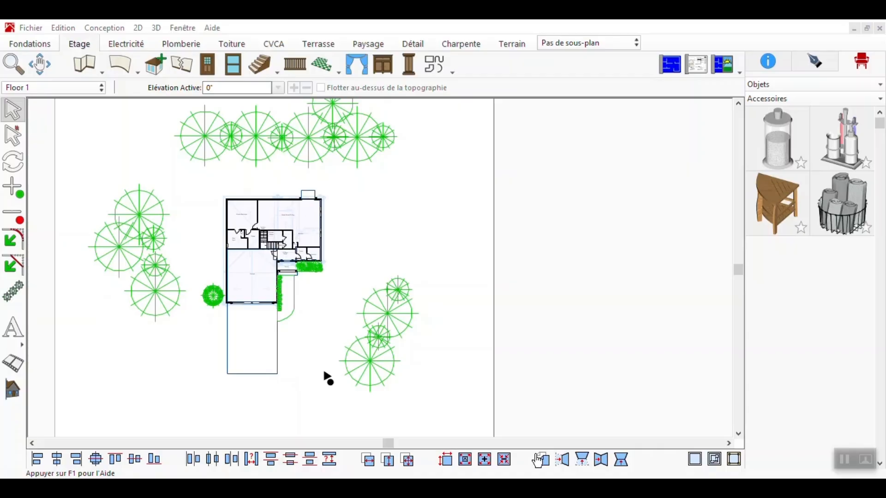
Display a half-screen 3D view beside the floor plan and frame the front of the house with its lawn
{"action": "scroll", "coordinate": [353, 350], "scroll_direction": "up", "scroll_amount": 1}
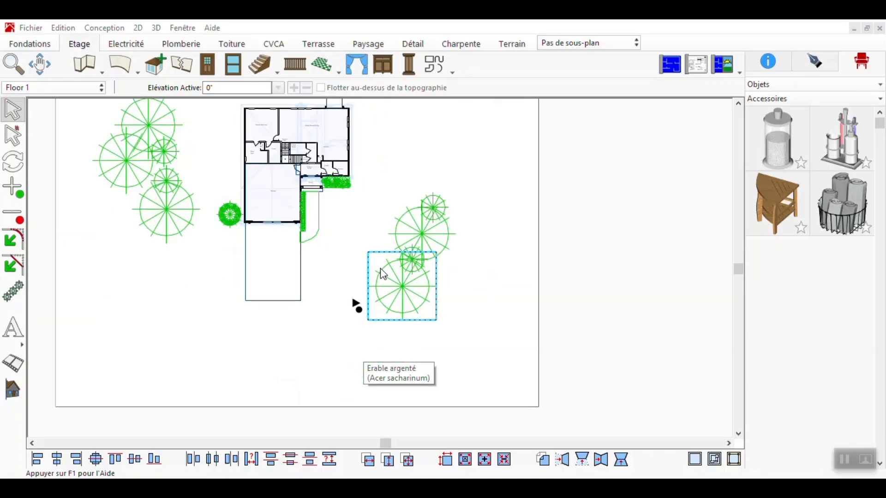
{"action": "left_click", "coordinate": [39, 64]}
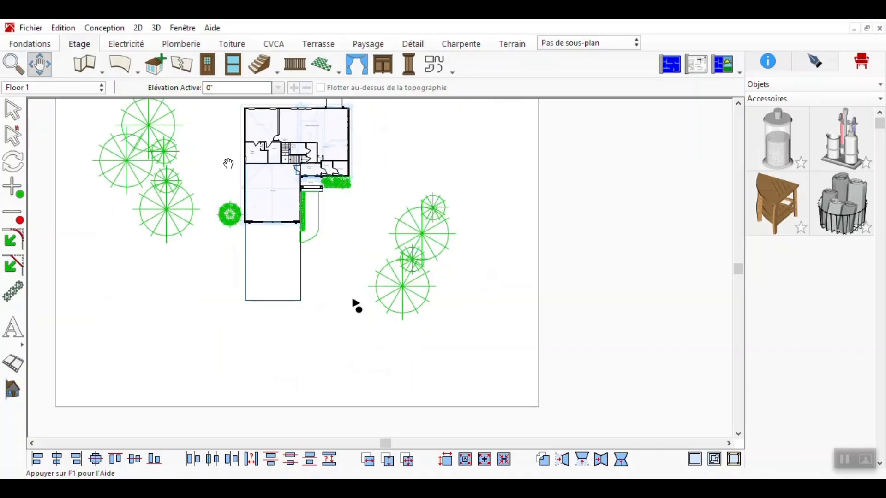
{"action": "left_click_drag", "start_coordinate": [375, 231], "coordinate": [381, 268]}
{"action": "scroll", "coordinate": [381, 268], "scroll_direction": "up", "scroll_amount": 3}
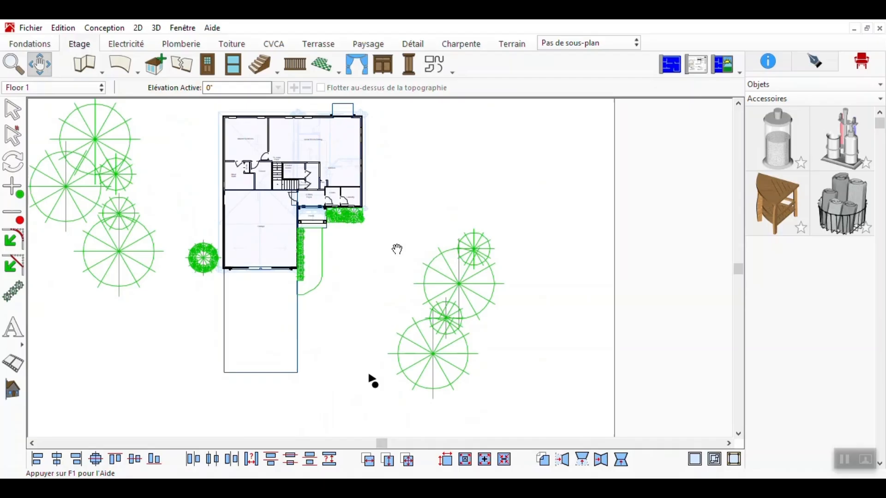
{"action": "left_click", "coordinate": [741, 73]}
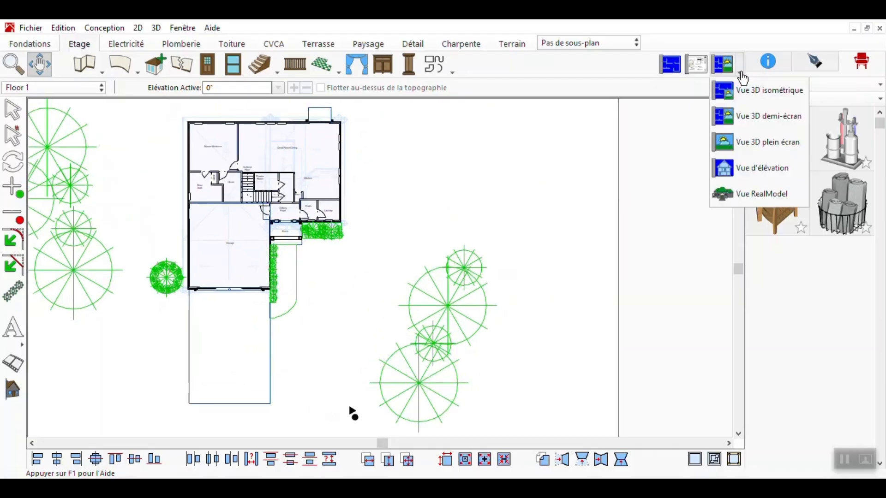
{"action": "left_click", "coordinate": [761, 119]}
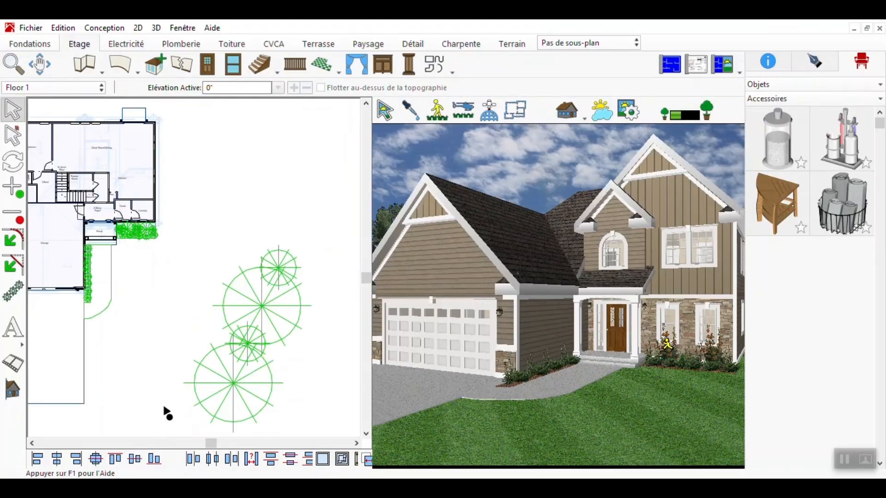
{"action": "left_click_drag", "start_coordinate": [652, 315], "coordinate": [626, 450]}
{"action": "left_click_drag", "start_coordinate": [537, 424], "coordinate": [619, 383]}
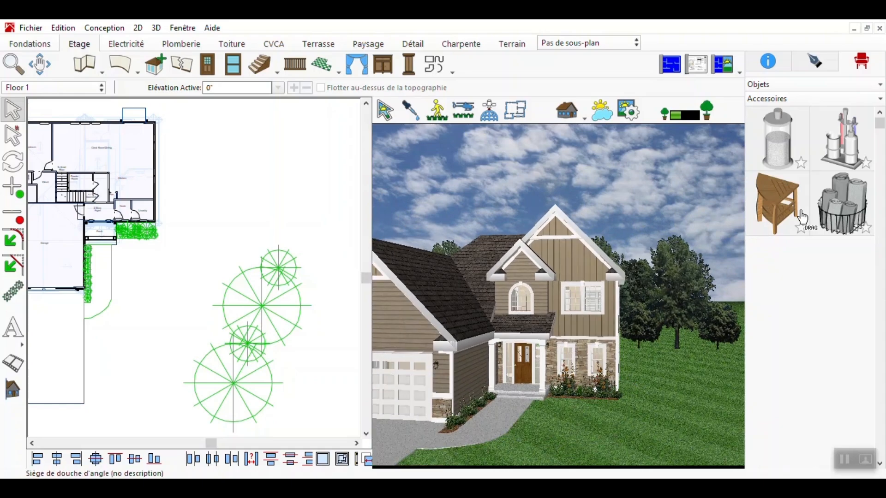
Draw a rectangular green region about 12'-2" by 10'-1" on the front lawn beside the entrance walkway
{"action": "left_click", "coordinate": [361, 47]}
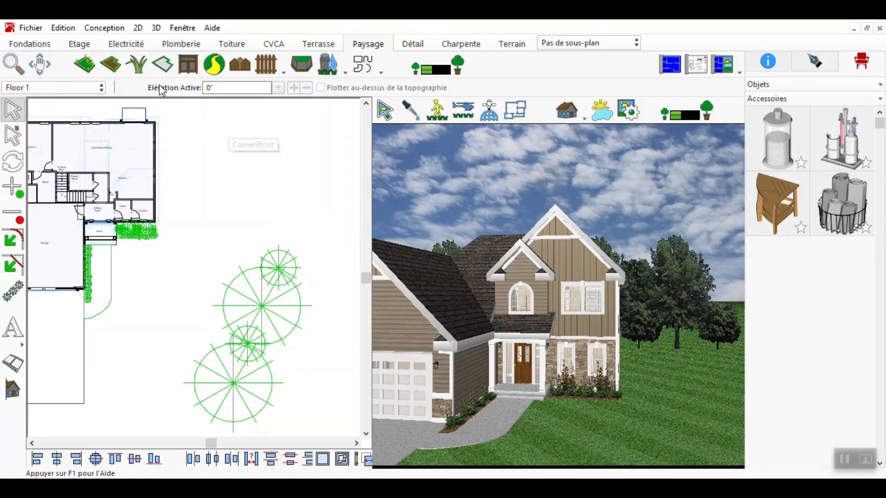
{"action": "left_click", "coordinate": [138, 68]}
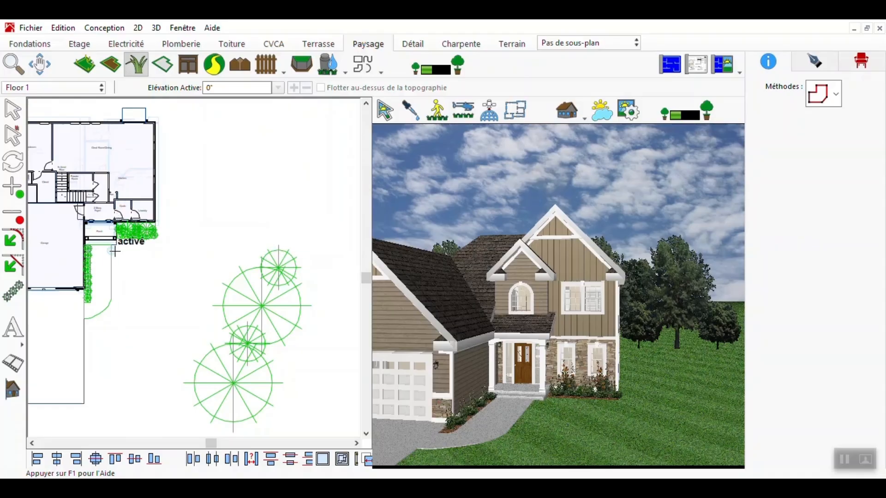
{"action": "left_click_drag", "start_coordinate": [115, 251], "coordinate": [109, 286]}
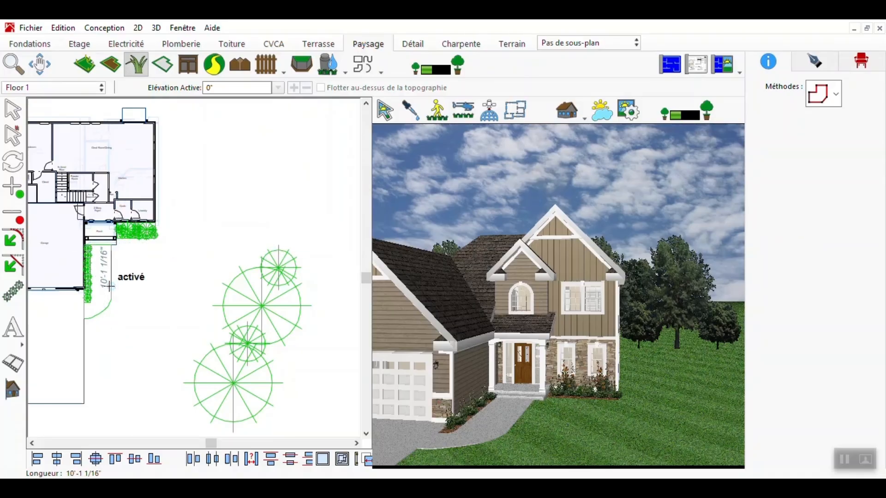
{"action": "left_click", "coordinate": [110, 287]}
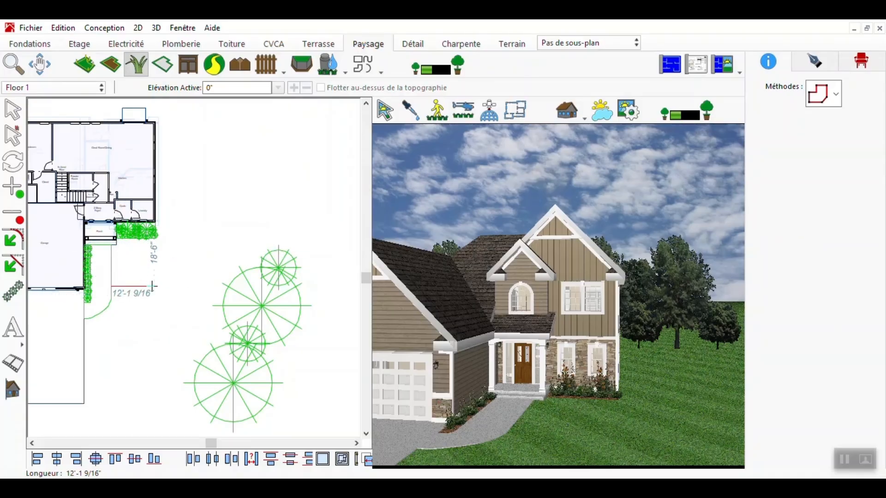
{"action": "left_click", "coordinate": [152, 287]}
{"action": "left_click", "coordinate": [152, 249]}
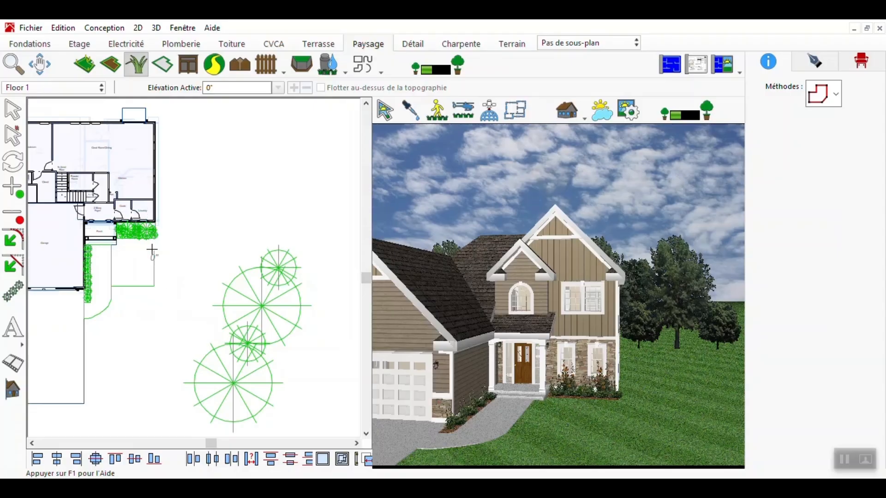
{"action": "left_click", "coordinate": [111, 251]}
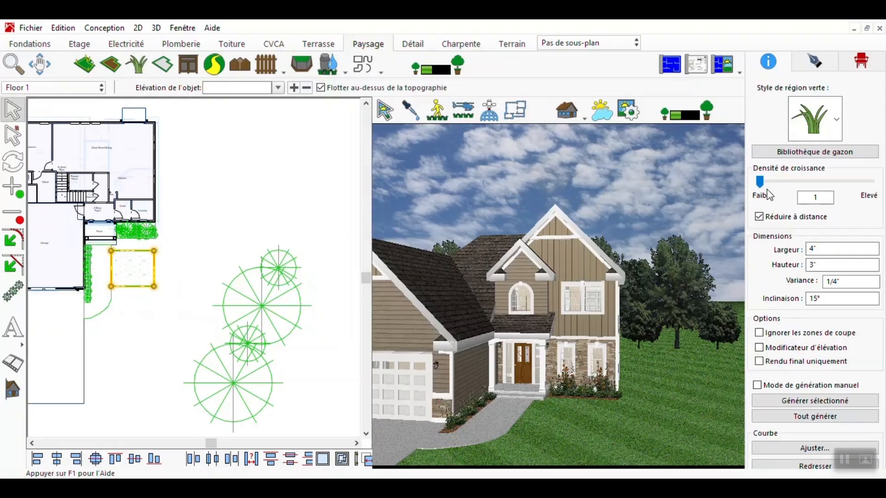
Set the green region's growth density to 191, its inclination to 35° and its width to 6"
{"action": "left_click_drag", "start_coordinate": [760, 181], "coordinate": [785, 189]}
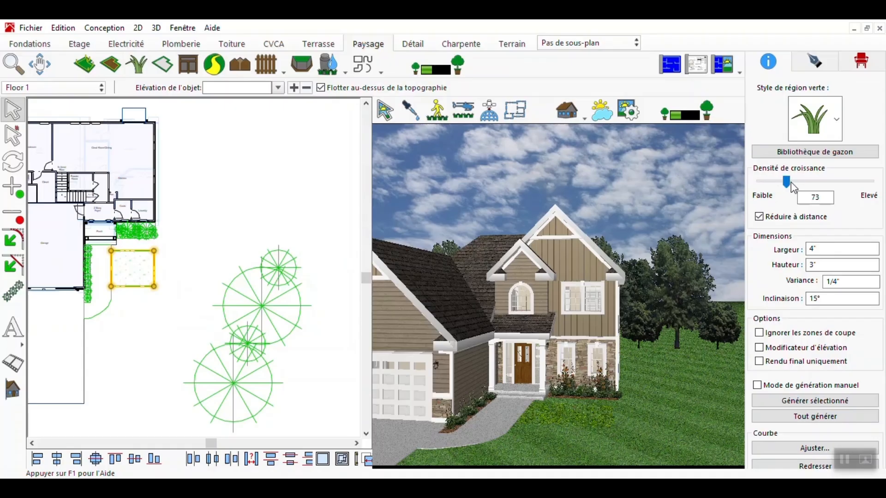
{"action": "left_click_drag", "start_coordinate": [790, 184], "coordinate": [831, 183]}
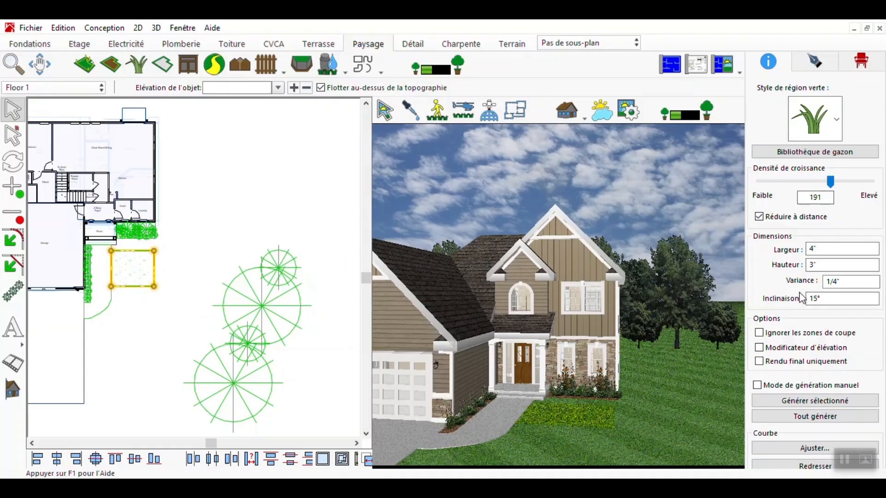
{"action": "double_click", "coordinate": [828, 299]}
{"action": "type", "text": "3"}
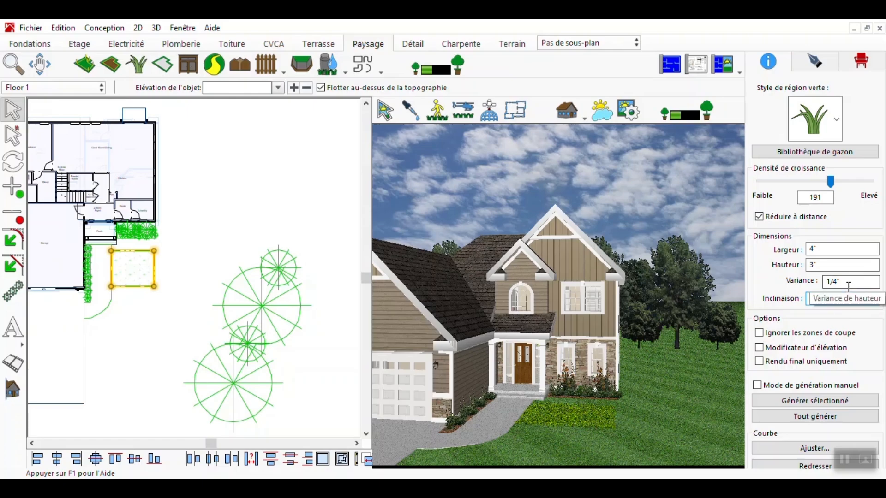
{"action": "double_click", "coordinate": [846, 300]}
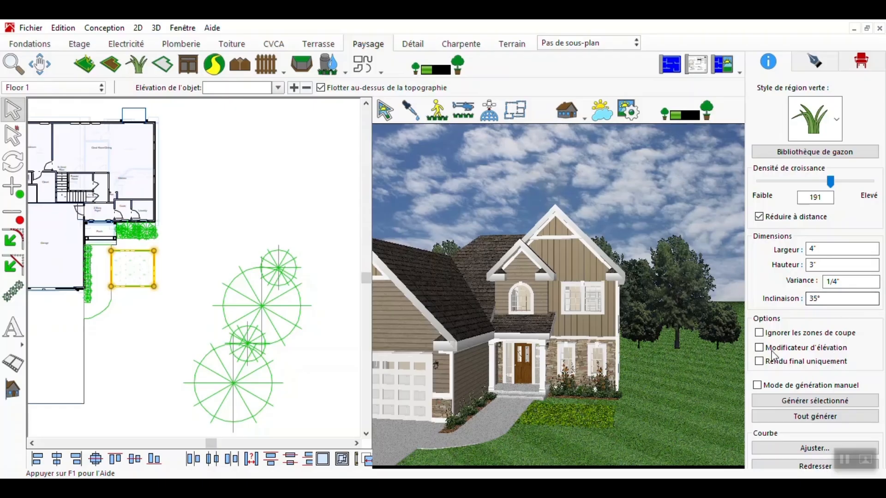
{"action": "left_click_drag", "start_coordinate": [661, 423], "coordinate": [651, 450]}
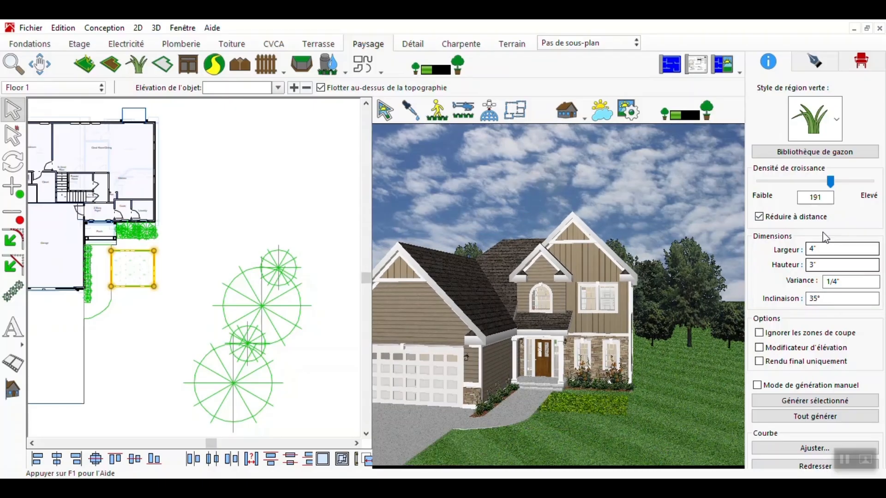
{"action": "double_click", "coordinate": [814, 249]}
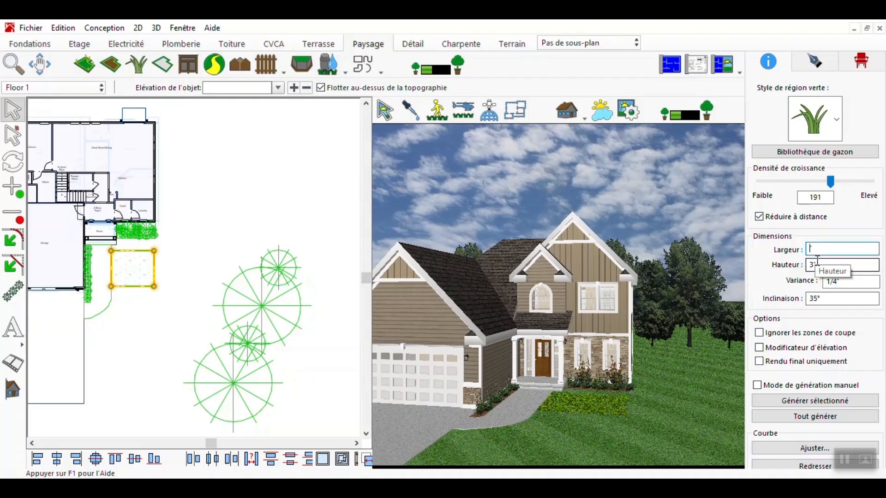
{"action": "type", "text": "6\""}
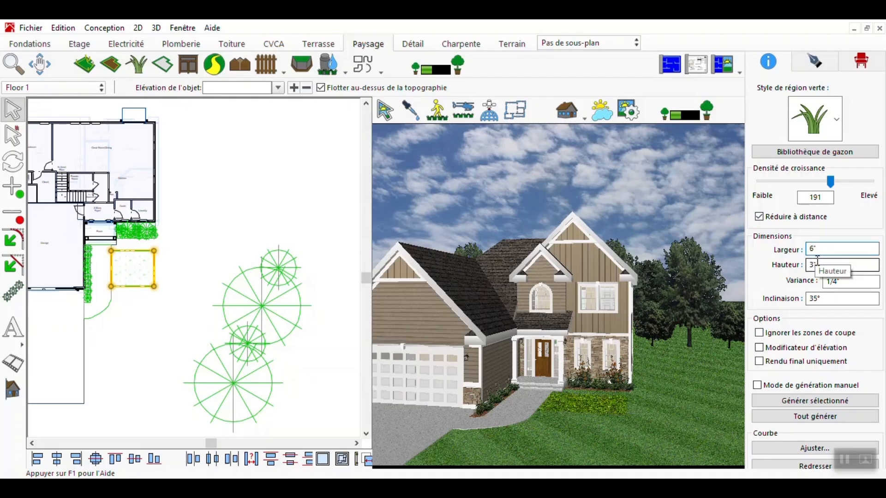
Apply the Dandelion - Bunch material from the grass library to this green region only
{"action": "left_click", "coordinate": [843, 155]}
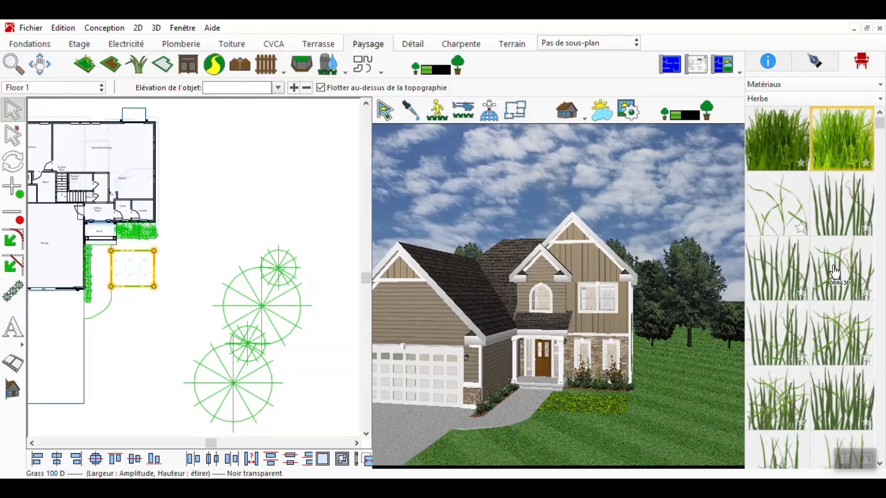
{"action": "scroll", "coordinate": [825, 279], "scroll_direction": "down", "scroll_amount": 10}
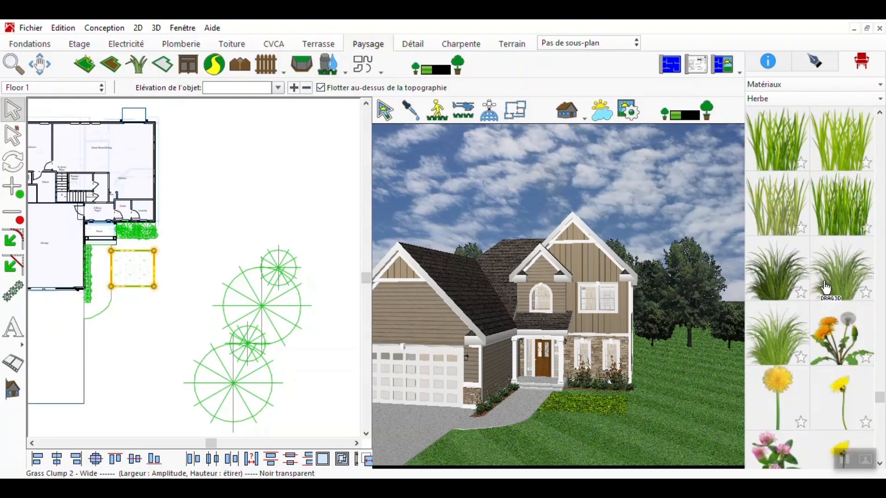
{"action": "scroll", "coordinate": [826, 288], "scroll_direction": "down", "scroll_amount": 3}
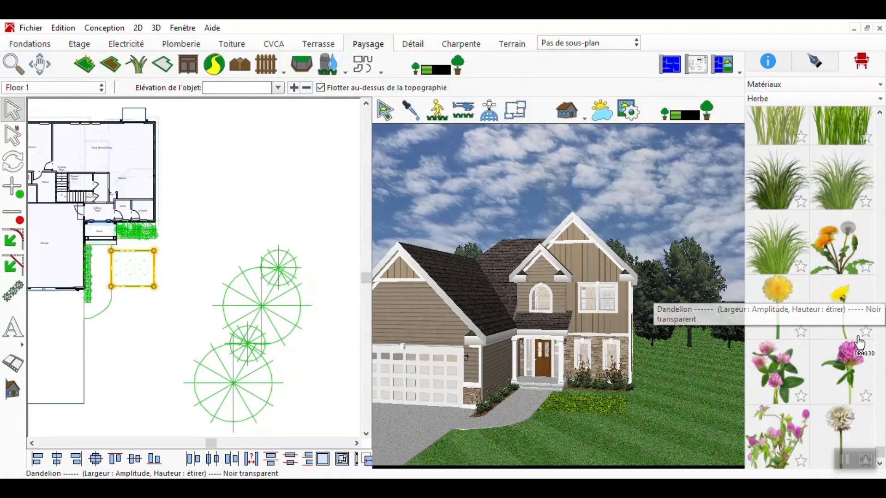
{"action": "left_click", "coordinate": [849, 263]}
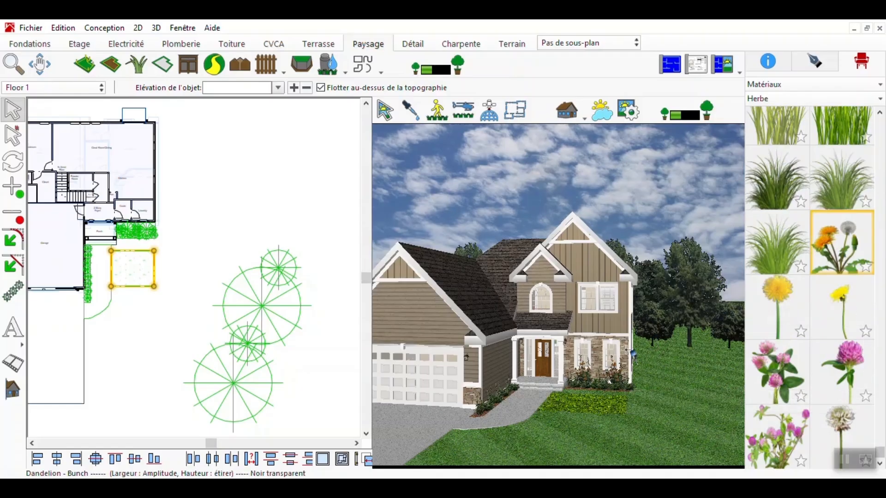
{"action": "left_click", "coordinate": [593, 405]}
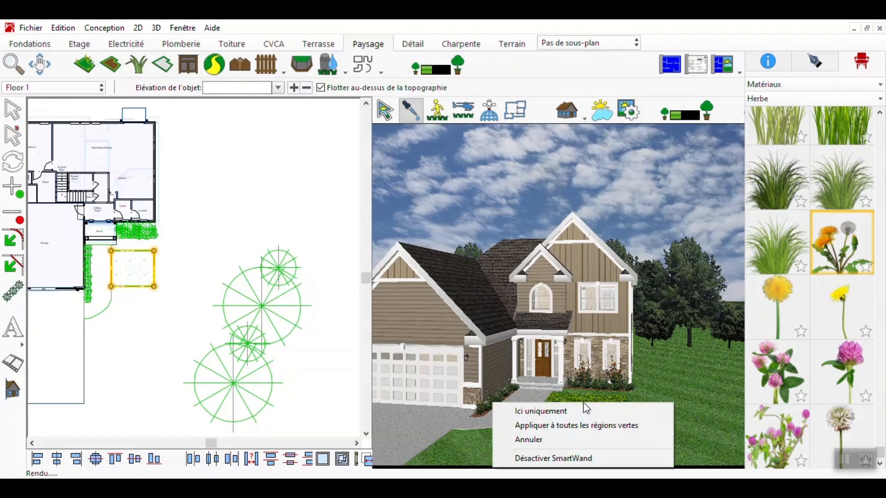
{"action": "left_click", "coordinate": [560, 416]}
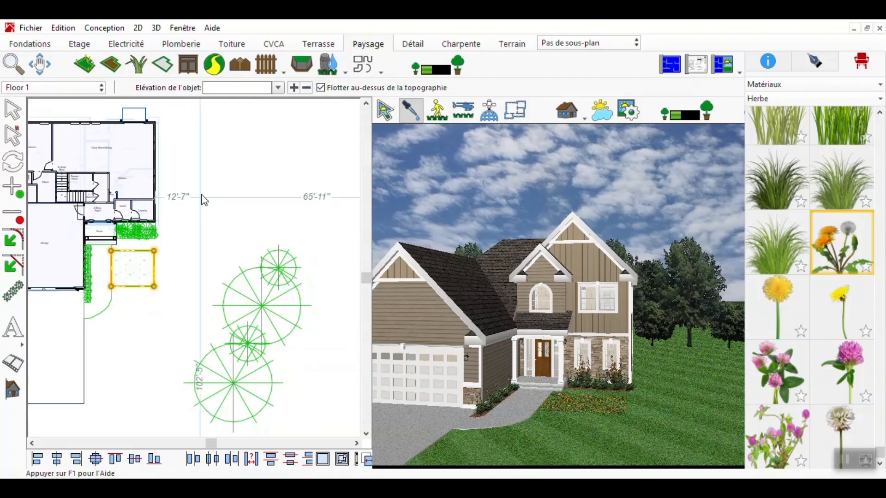
{"action": "key", "text": "Escape"}
Raise the growth density of the dandelion green region to 225
{"action": "left_click", "coordinate": [156, 260]}
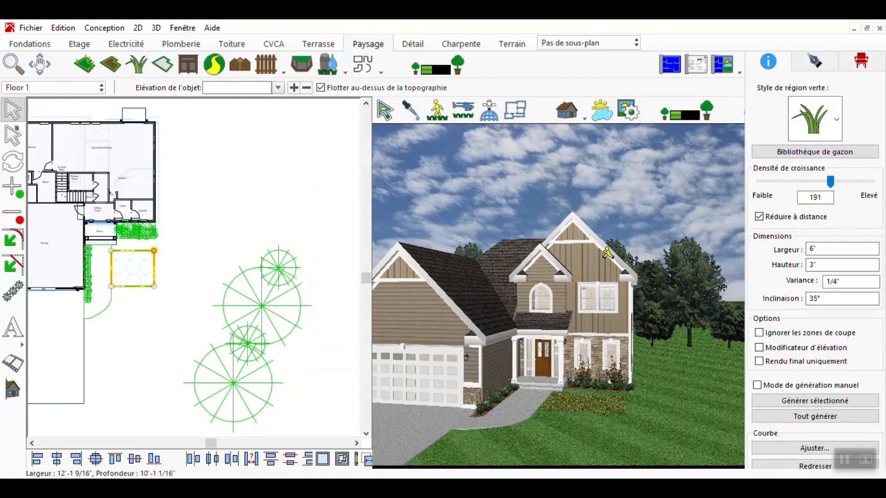
{"action": "mouse_move", "coordinate": [830, 181]}
{"action": "left_mouse_down"}
{"action": "mouse_move", "coordinate": [803, 189]}
{"action": "mouse_move", "coordinate": [803, 181]}
{"action": "mouse_move", "coordinate": [786, 183]}
{"action": "mouse_move", "coordinate": [842, 183]}
{"action": "left_mouse_up"}
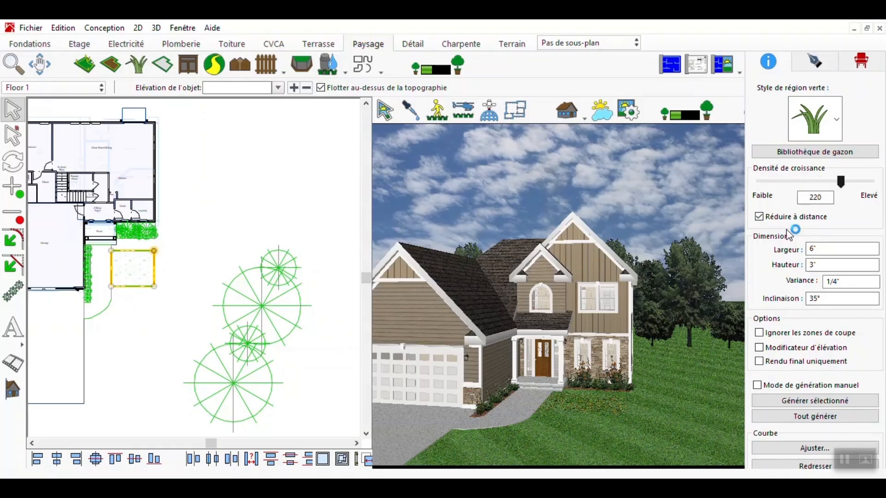
{"action": "mouse_move", "coordinate": [602, 447]}
{"action": "left_mouse_down"}
{"action": "mouse_move", "coordinate": [607, 429]}
{"action": "mouse_move", "coordinate": [624, 439]}
{"action": "mouse_move", "coordinate": [622, 385]}
{"action": "mouse_move", "coordinate": [630, 429]}
{"action": "mouse_move", "coordinate": [643, 403]}
{"action": "mouse_move", "coordinate": [648, 434]}
{"action": "mouse_move", "coordinate": [642, 413]}
{"action": "mouse_move", "coordinate": [680, 442]}
{"action": "left_mouse_up"}
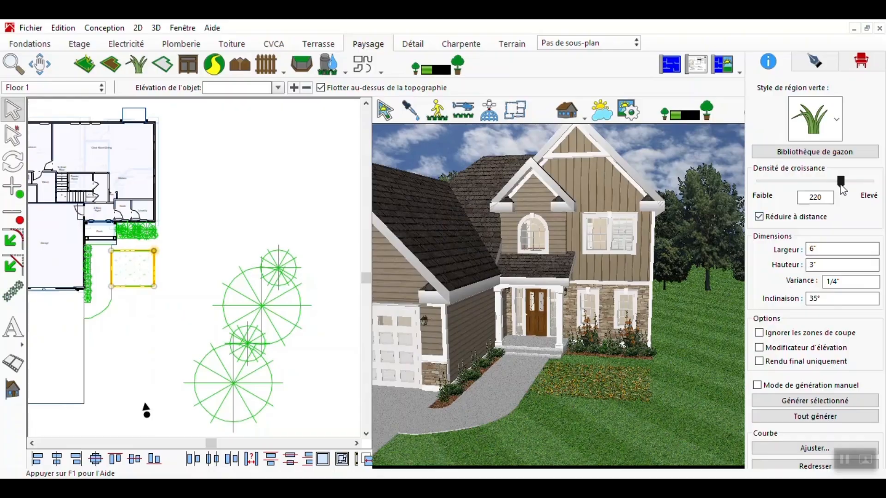
{"action": "mouse_move", "coordinate": [841, 182]}
{"action": "left_mouse_down"}
{"action": "mouse_move", "coordinate": [807, 184]}
{"action": "mouse_move", "coordinate": [843, 183]}
{"action": "left_mouse_up"}
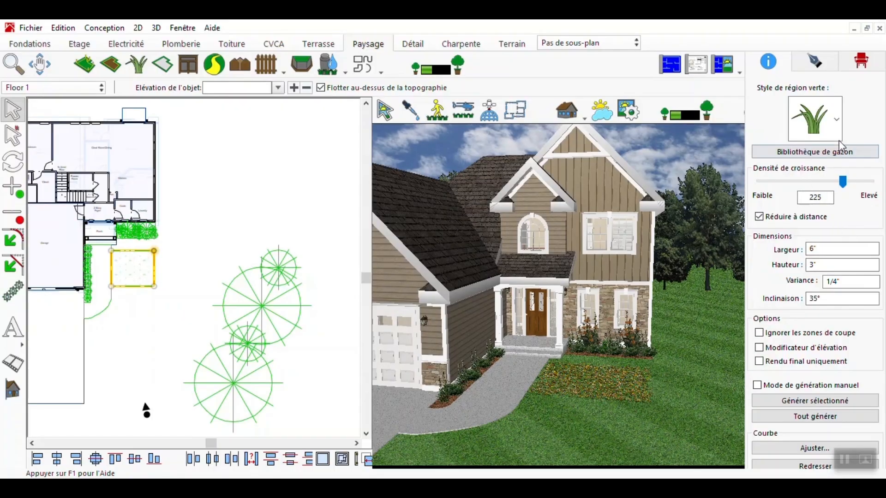
Change the green region's style to Couvre-sol, with a growth density of 193 and a width of 8"
{"action": "left_click", "coordinate": [836, 121]}
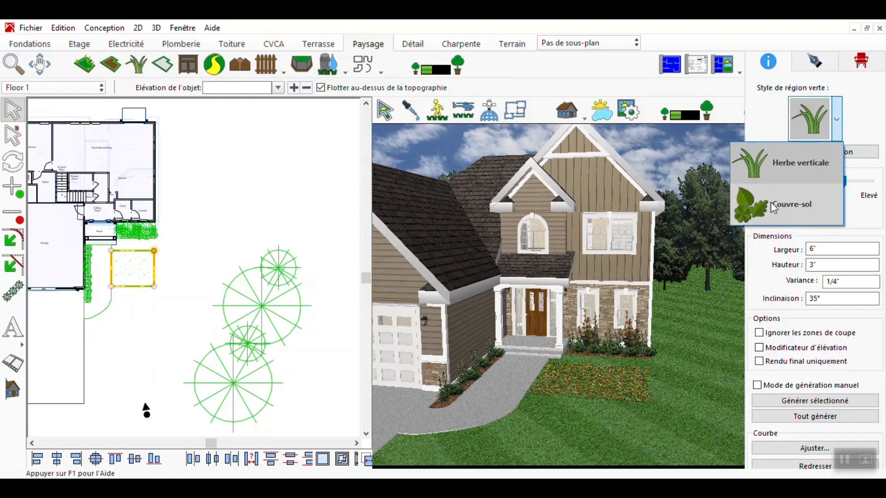
{"action": "left_click", "coordinate": [771, 201]}
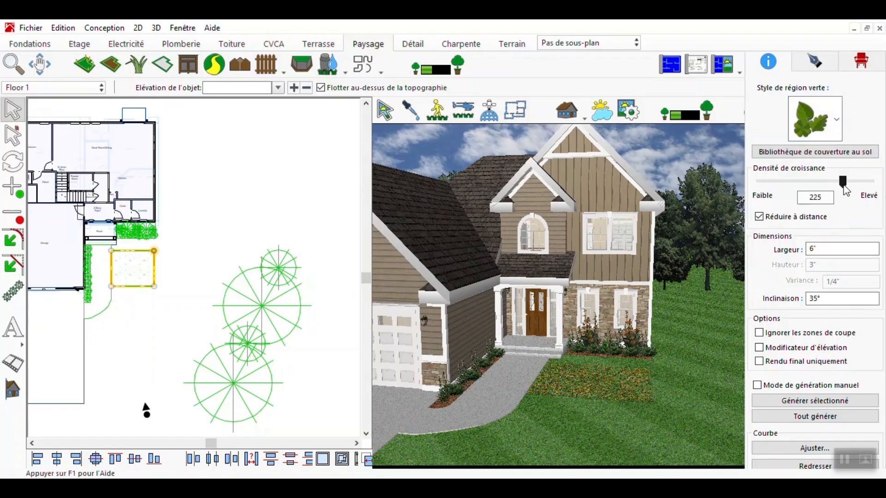
{"action": "mouse_move", "coordinate": [844, 185]}
{"action": "left_mouse_down"}
{"action": "mouse_move", "coordinate": [800, 184]}
{"action": "mouse_move", "coordinate": [830, 182]}
{"action": "left_mouse_up"}
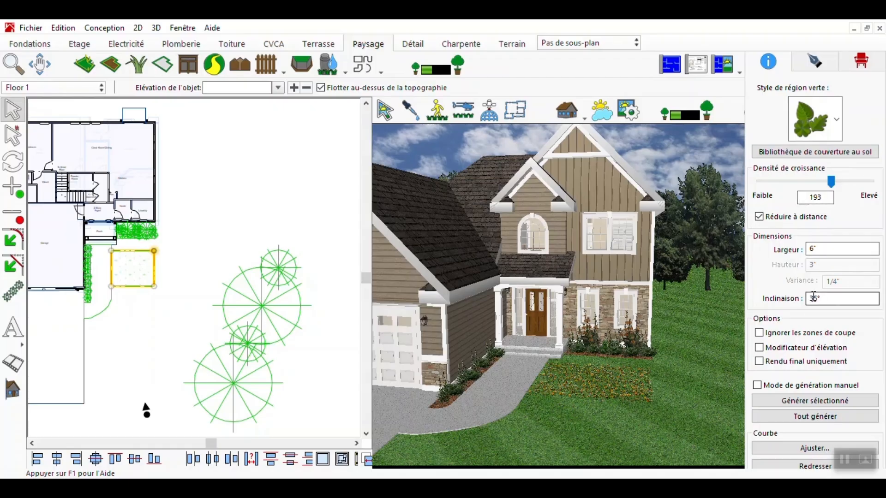
{"action": "double_click", "coordinate": [815, 250]}
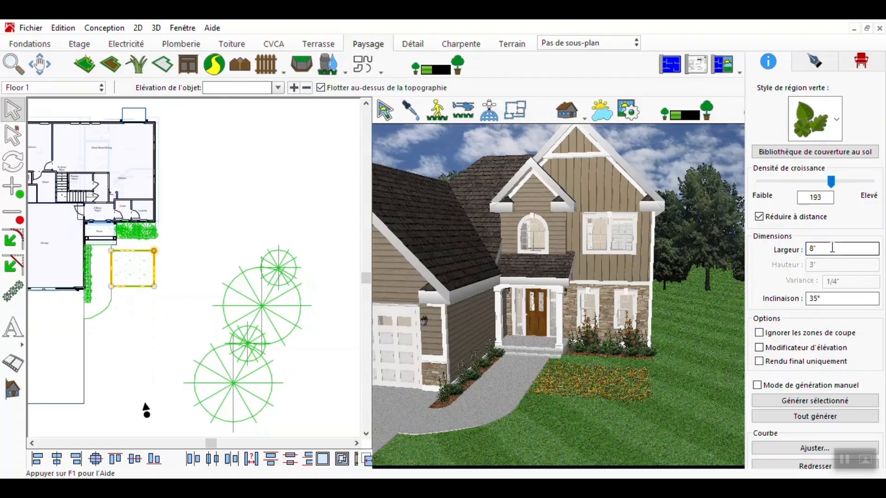
Apply the Ground Cover - Fall leaves material from the Couvre-sol library to this green region only
{"action": "left_click", "coordinate": [862, 63]}
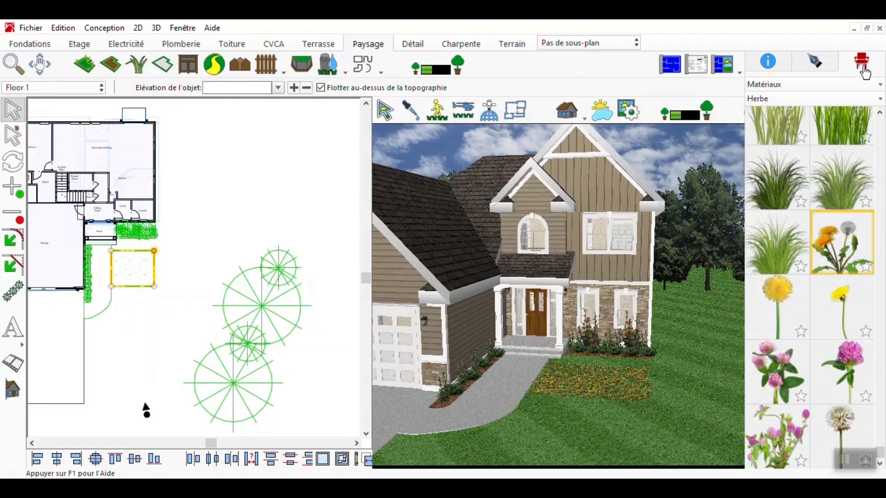
{"action": "left_click", "coordinate": [802, 102]}
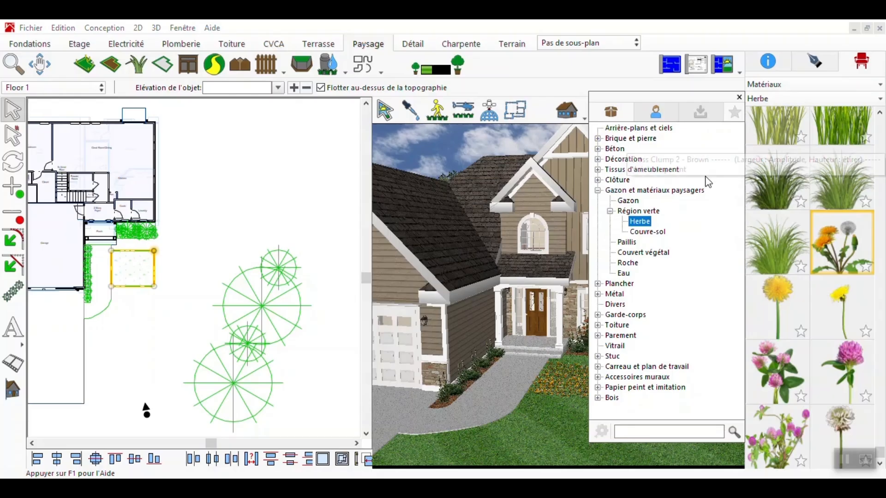
{"action": "left_click", "coordinate": [663, 233]}
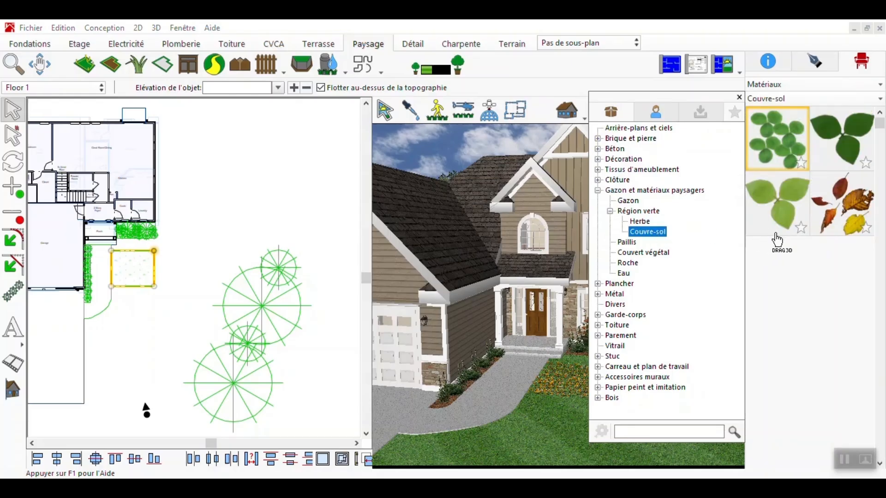
{"action": "left_click", "coordinate": [836, 214]}
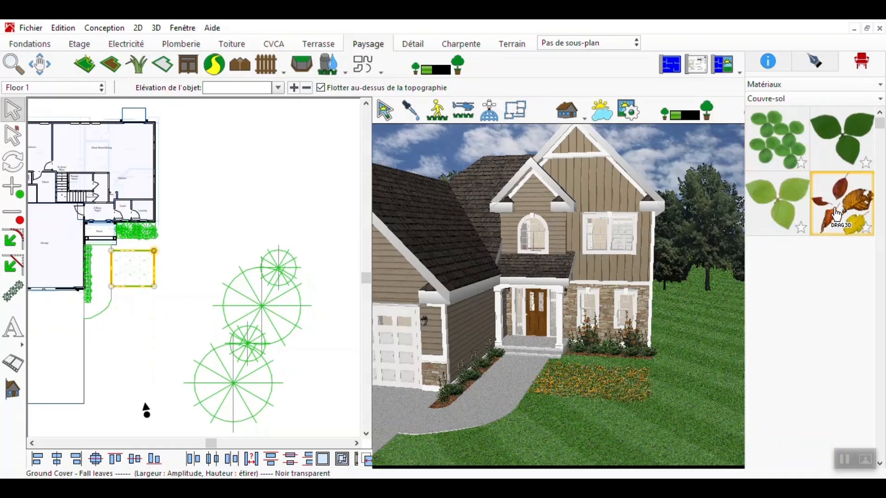
{"action": "left_click", "coordinate": [600, 379]}
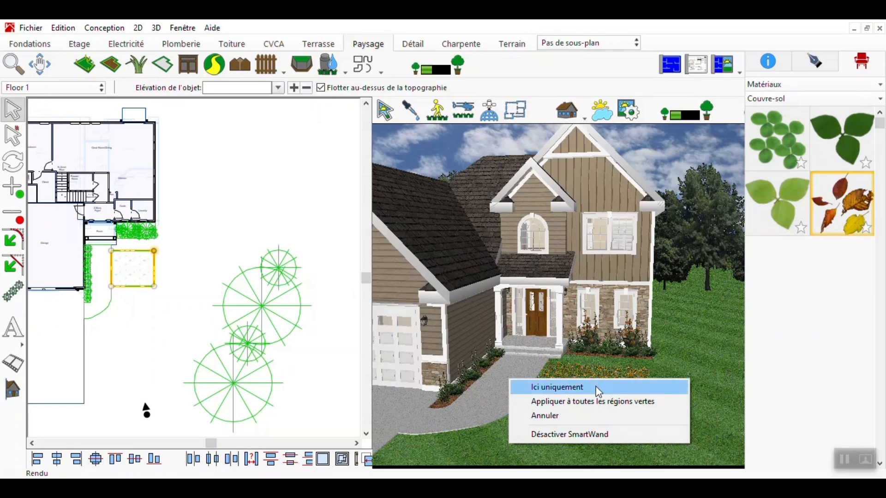
{"action": "left_click", "coordinate": [595, 387]}
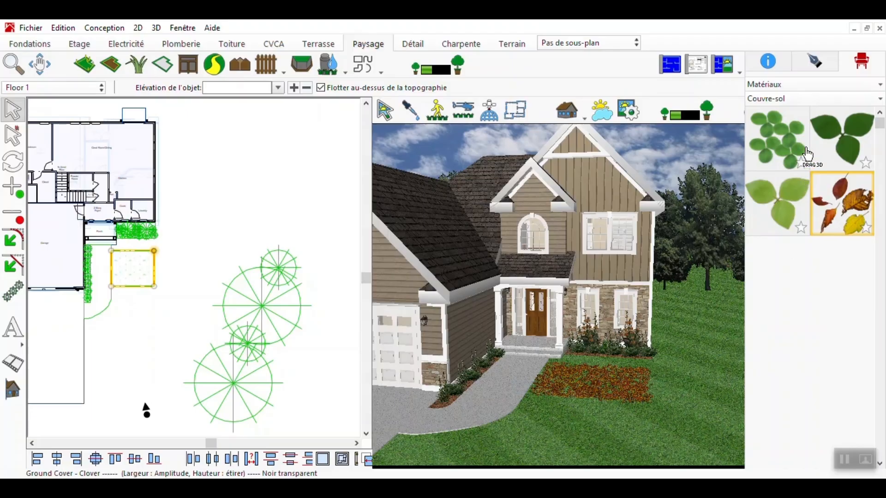
Reselect the fall-leaves green region on the plan and lower its growth density to 150
{"action": "left_click", "coordinate": [317, 210]}
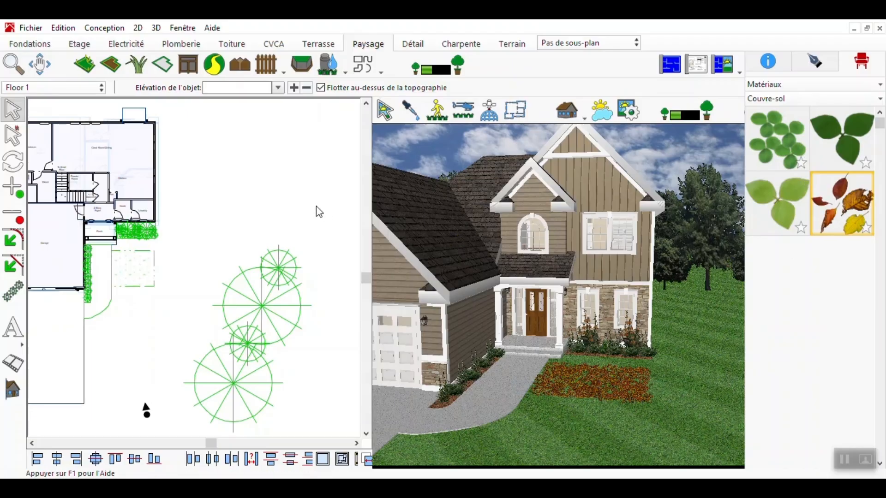
{"action": "left_click", "coordinate": [154, 263]}
{"action": "left_click_drag", "start_coordinate": [833, 185], "coordinate": [830, 188]}
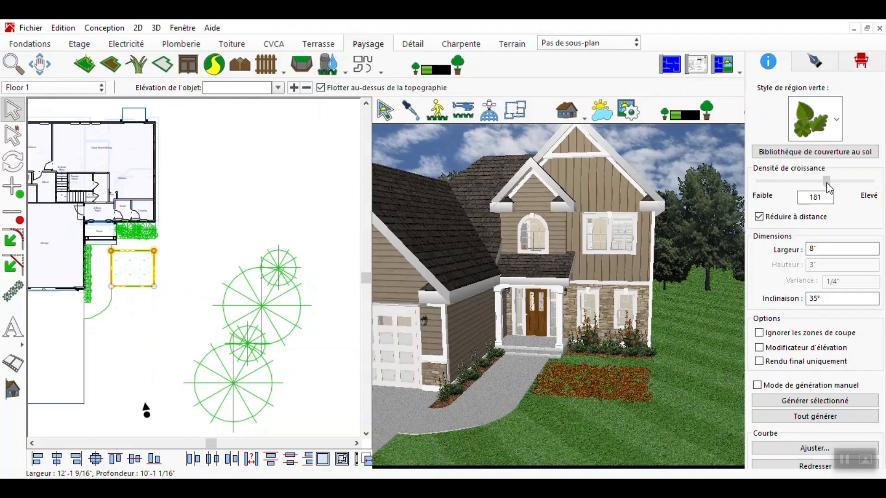
{"action": "left_click_drag", "start_coordinate": [830, 188], "coordinate": [803, 188]}
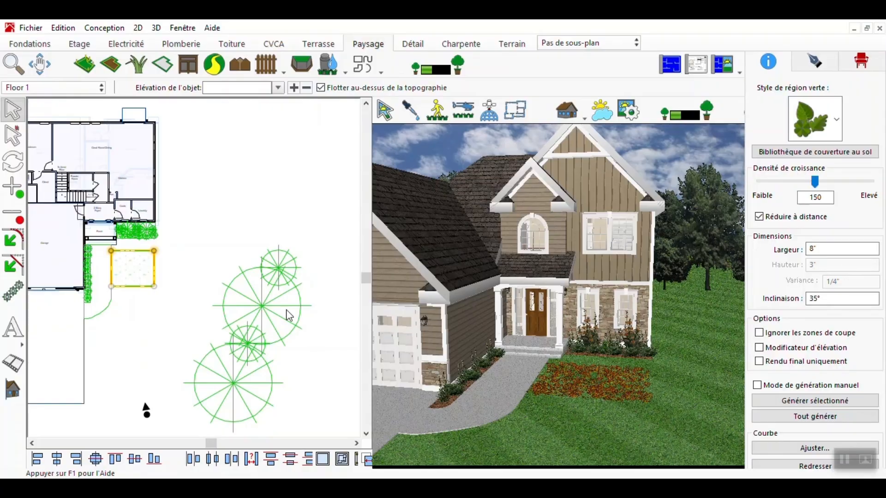
Copy and paste the green region, placing the duplicate edge to edge with the original on the side away from the house
{"action": "left_click", "coordinate": [138, 284]}
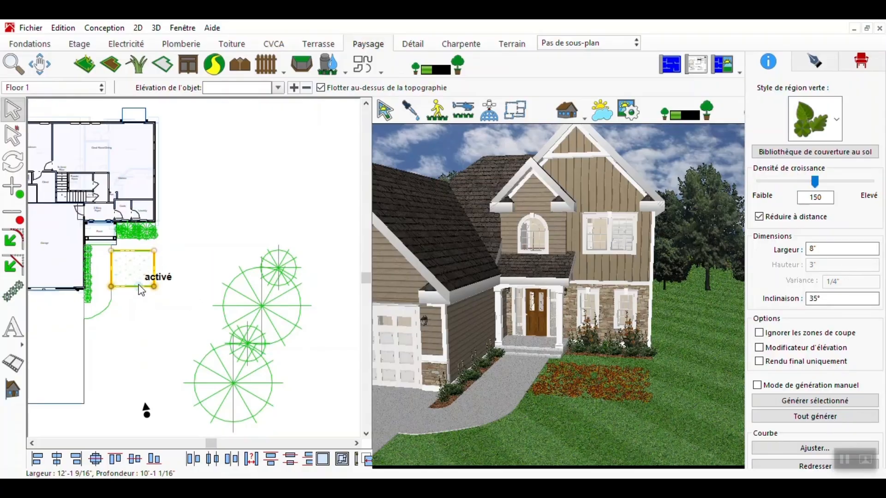
{"action": "left_click", "coordinate": [69, 29]}
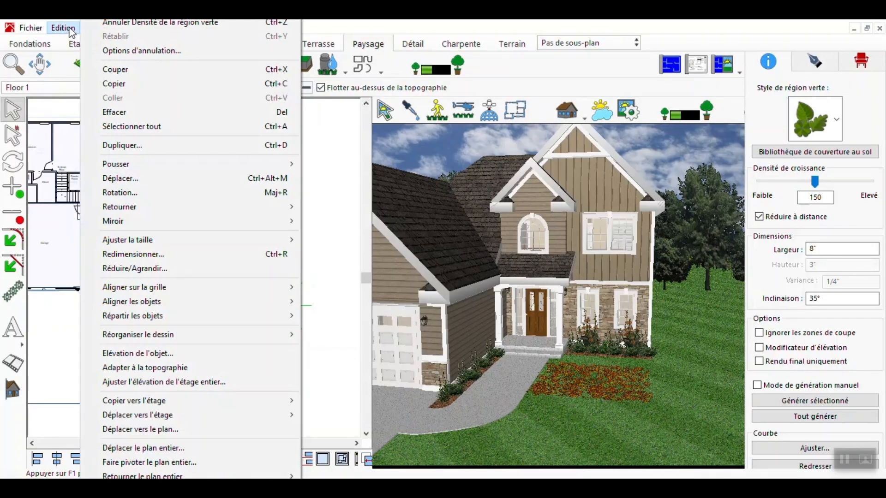
{"action": "left_click", "coordinate": [136, 87]}
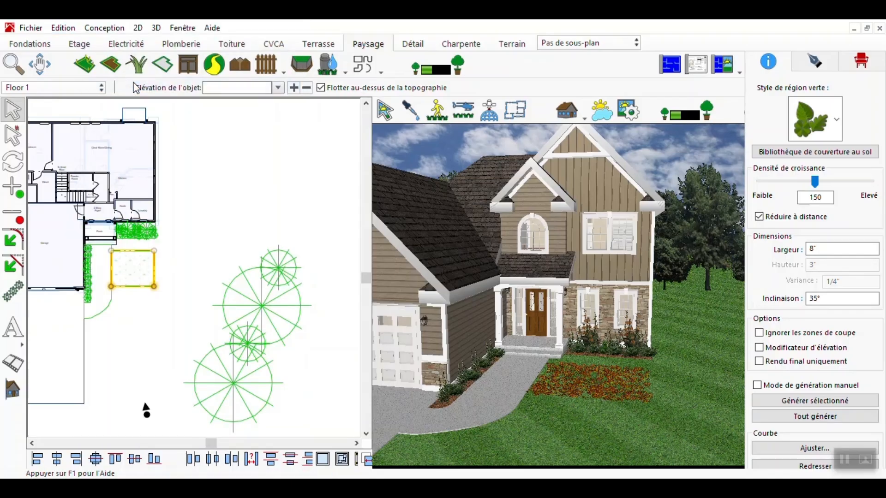
{"action": "left_click", "coordinate": [63, 28]}
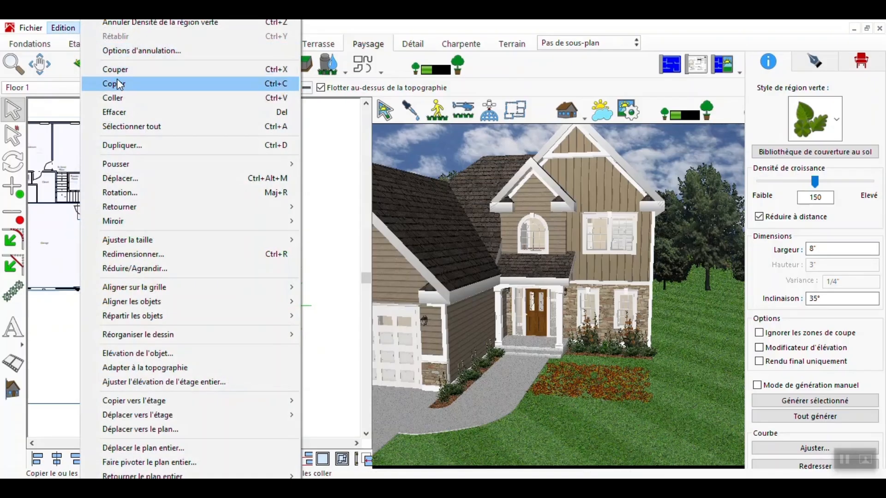
{"action": "left_click", "coordinate": [120, 93]}
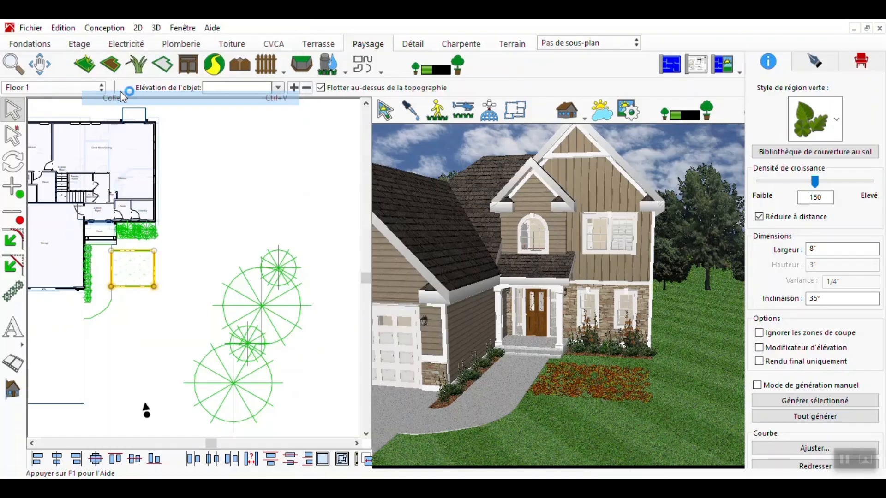
{"action": "left_click", "coordinate": [181, 286]}
{"action": "left_click_drag", "start_coordinate": [196, 253], "coordinate": [135, 290]}
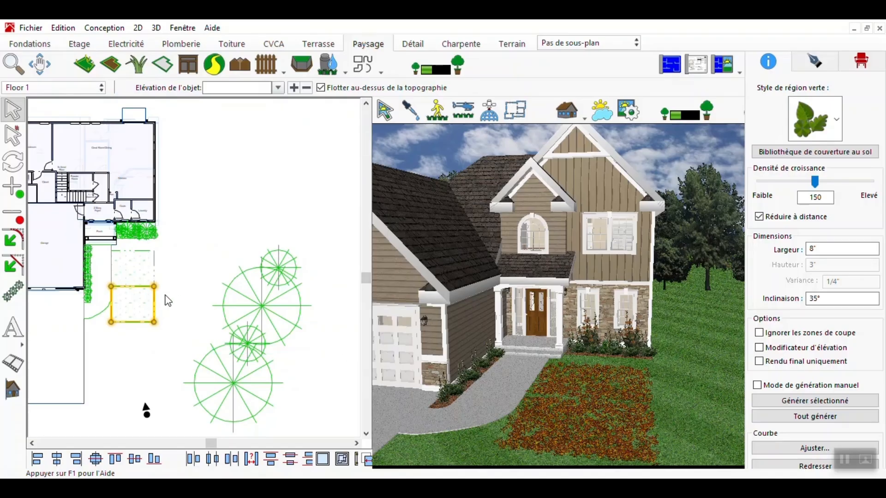
Widen the copied green region away from the walkway to about 21'-6" and lower its growth density to 64
{"action": "left_click_drag", "start_coordinate": [155, 287], "coordinate": [188, 286]}
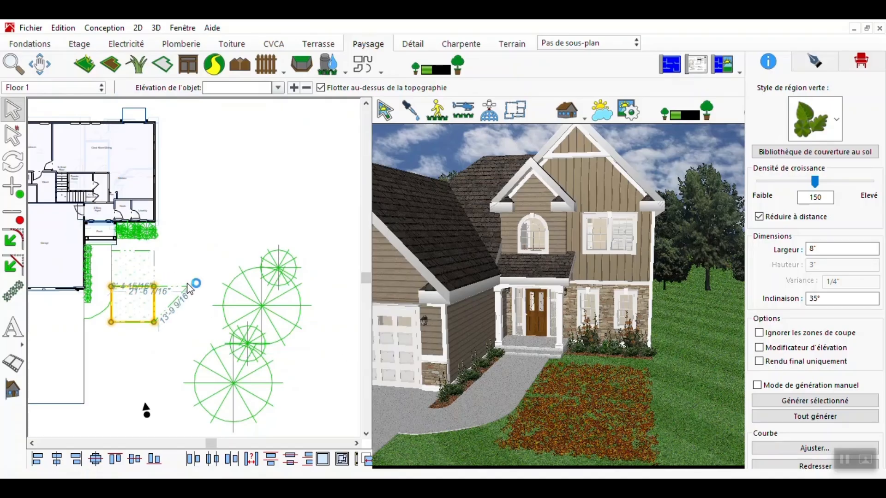
{"action": "left_click_drag", "start_coordinate": [154, 323], "coordinate": [188, 322]}
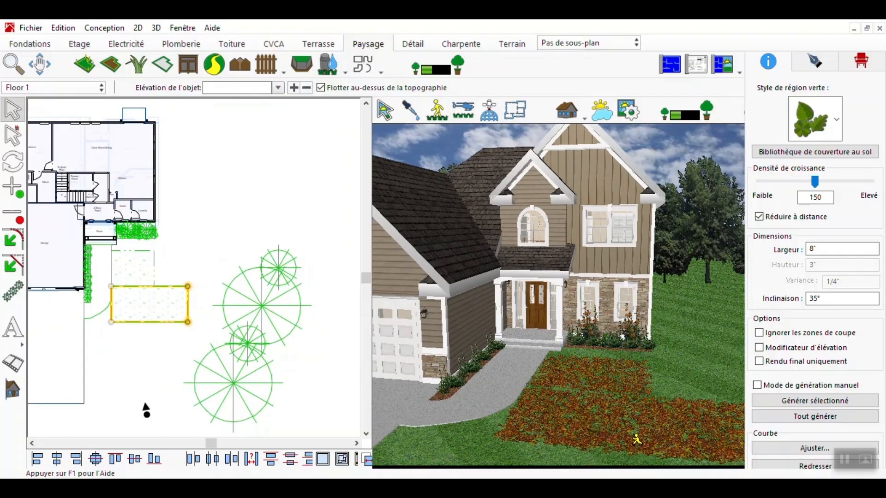
{"action": "left_click_drag", "start_coordinate": [641, 420], "coordinate": [667, 455]}
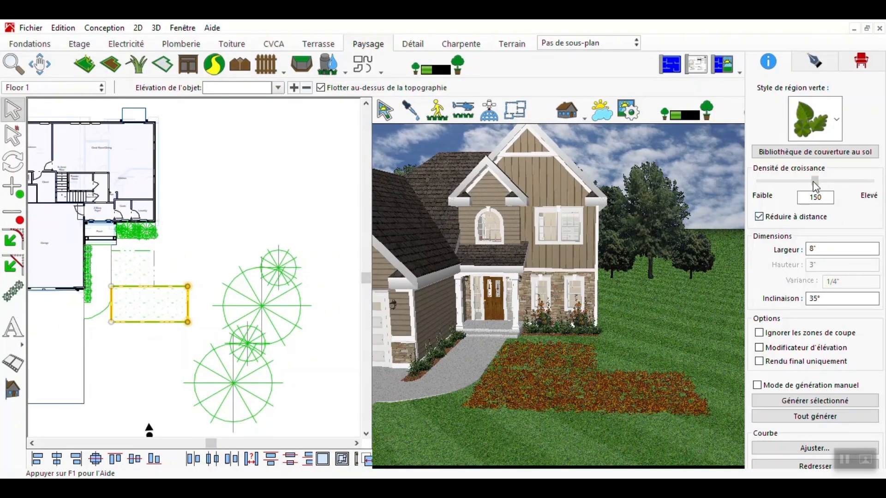
{"action": "left_click_drag", "start_coordinate": [815, 181], "coordinate": [785, 186]}
{"action": "left_click", "coordinate": [764, 182]}
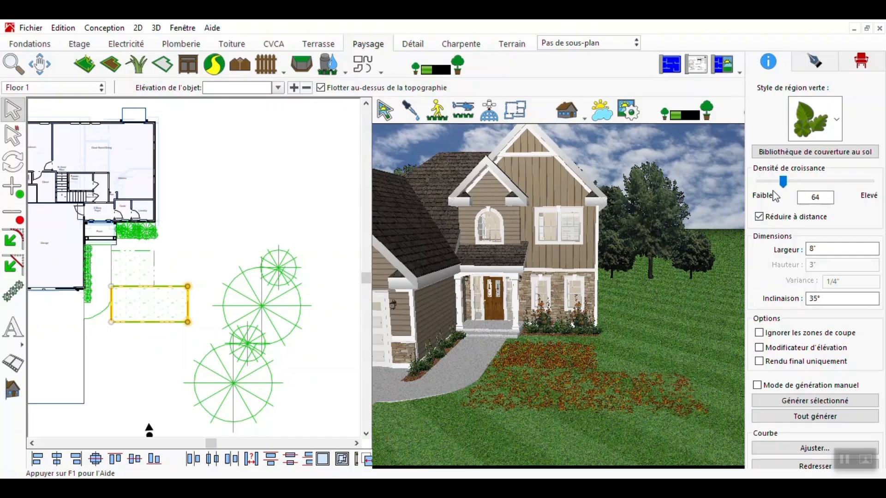
Switch to the full-screen 3D view and move back to view the whole house with both leaf-covered regions
{"action": "left_click", "coordinate": [738, 76]}
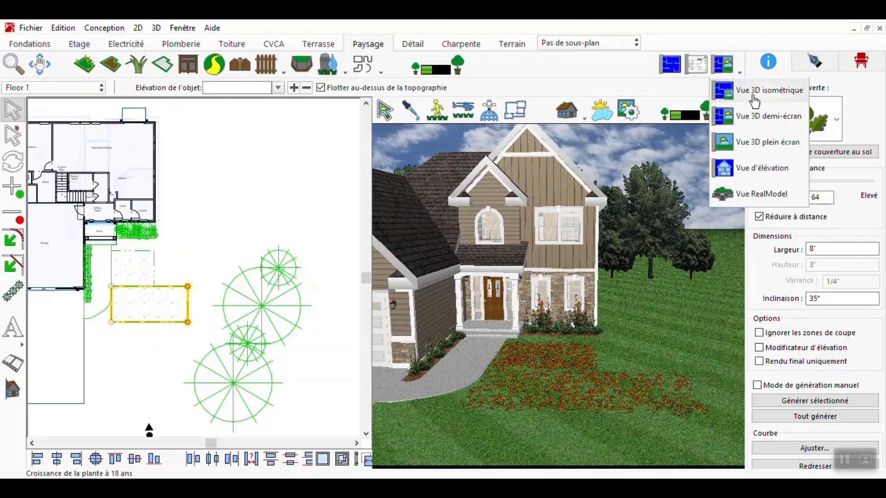
{"action": "left_click", "coordinate": [757, 140]}
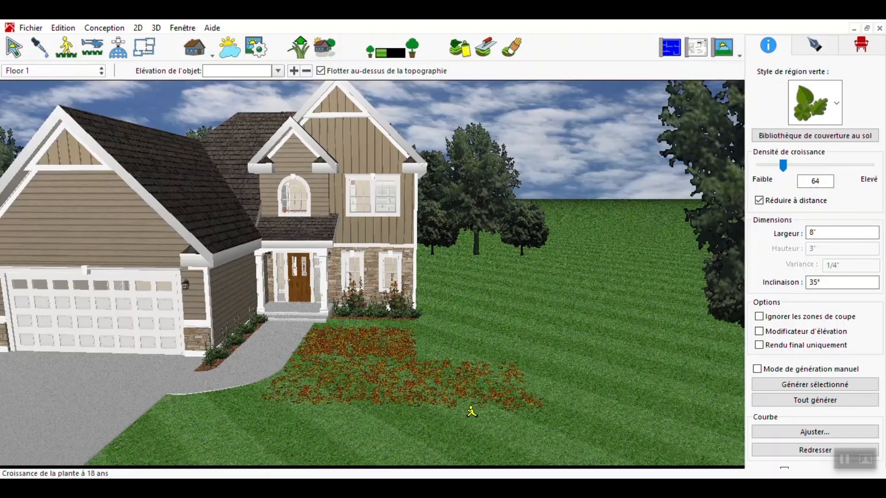
{"action": "left_click_drag", "start_coordinate": [455, 396], "coordinate": [408, 402]}
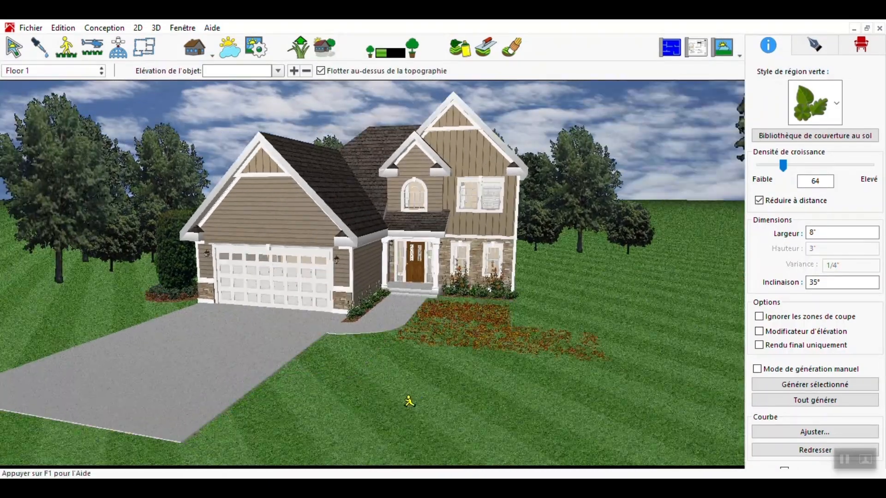